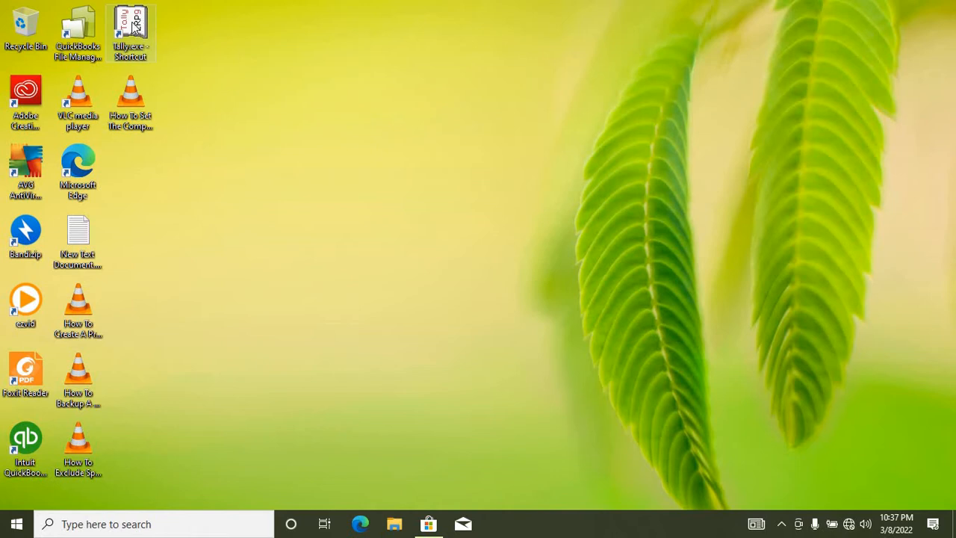
Step: Launch Tally.ERP 9 from the desktop and start a new company with Create Company
double_click(133, 26)
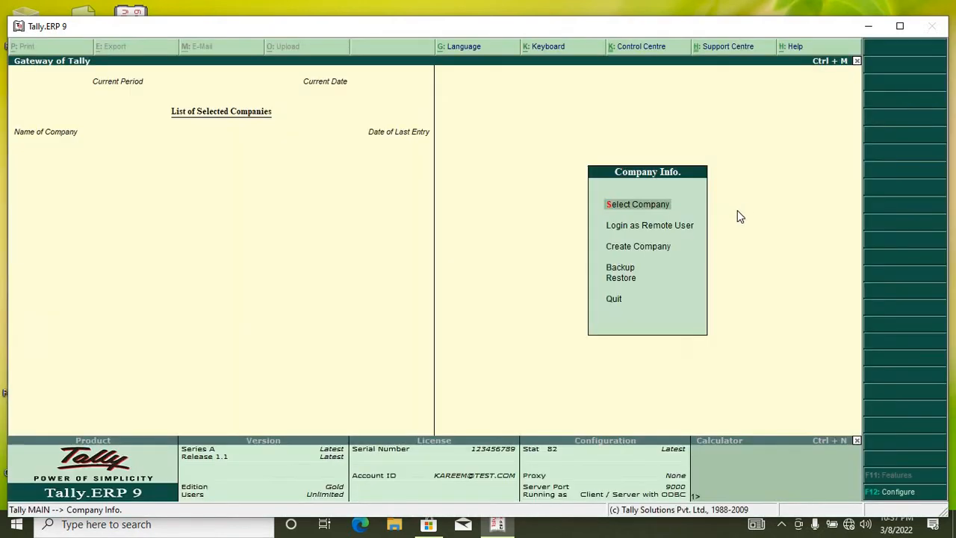
click(631, 246)
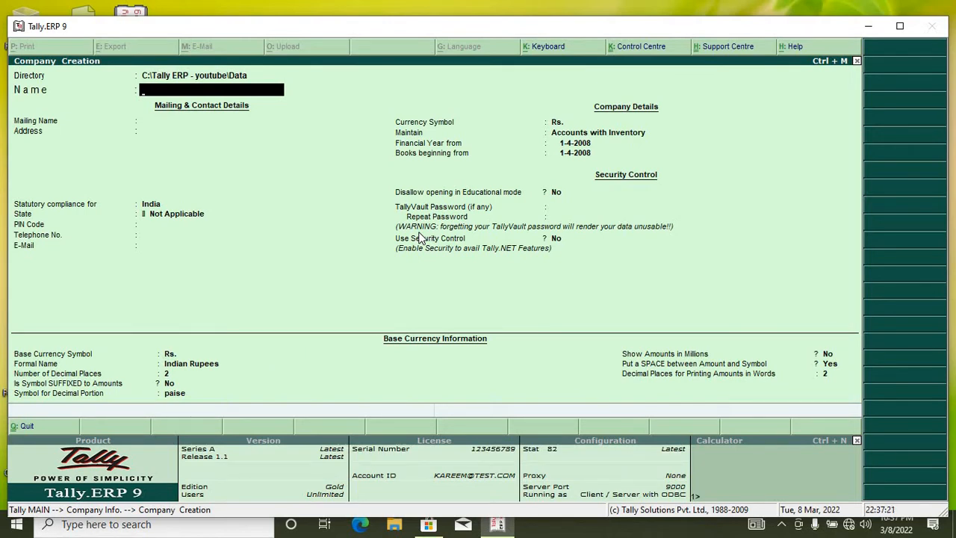
Step: Name the company YANKIE NET LTD and keep the same mailing name
text(YANKIE NET LT)
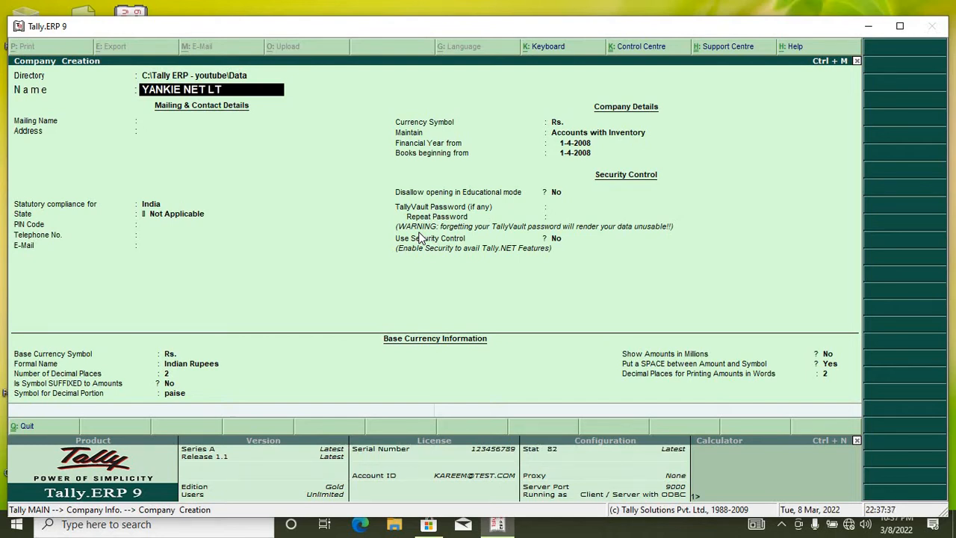
text(D)
key(Return)
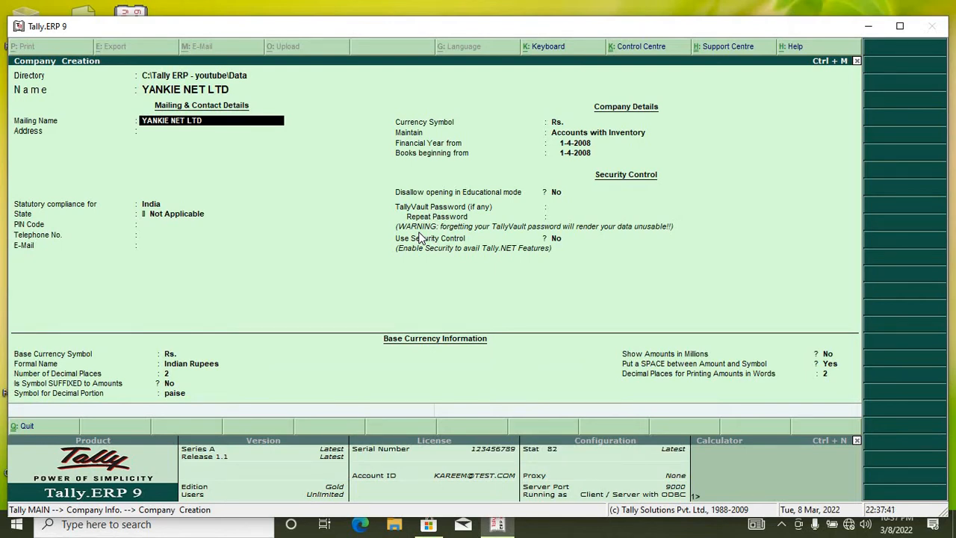
key(Return)
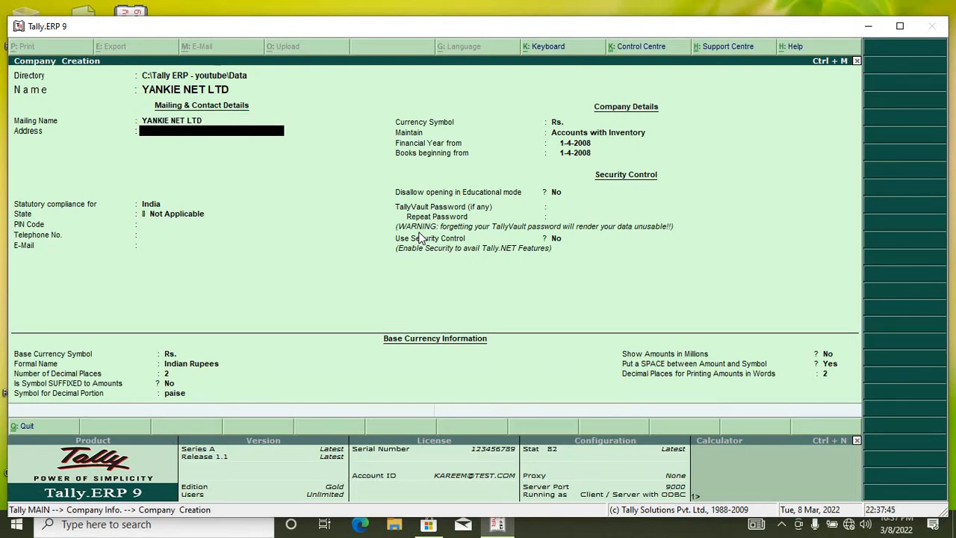
Step: Enter the address Nairobi, Kenya, leaving the second address line blank
text(NIro)
text(bi,)
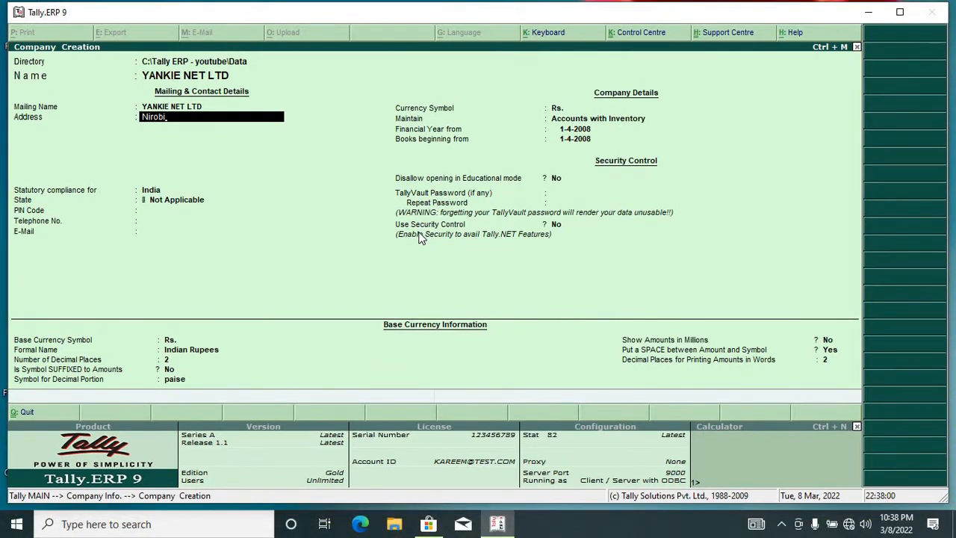
key(BackSpace)
key(BackSpace)
key(BackSpace)
key(BackSpace)
text(airobi, Kenya)
key(Return)
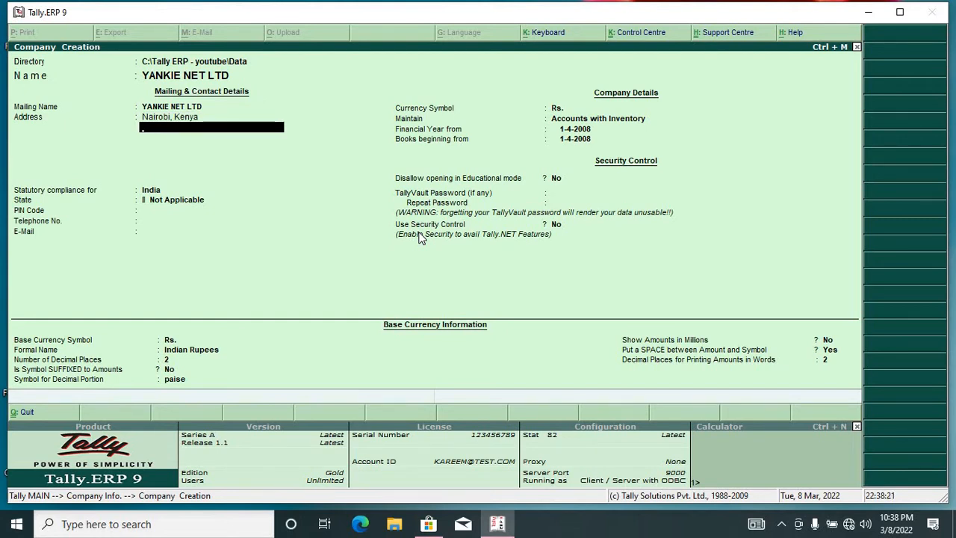
key(Return)
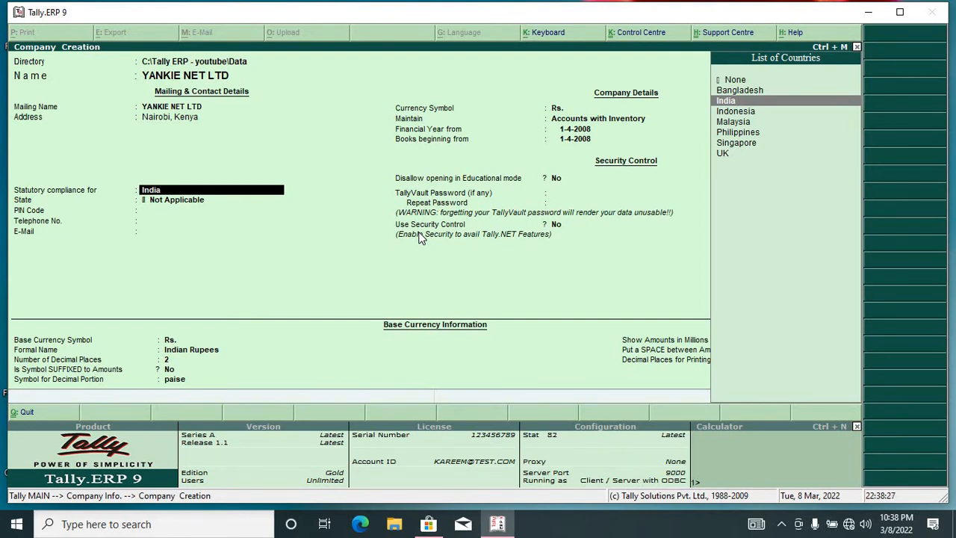
Step: Keep India compliance, State Not Applicable, no PIN code, and enter the company telephone number
key(Return)
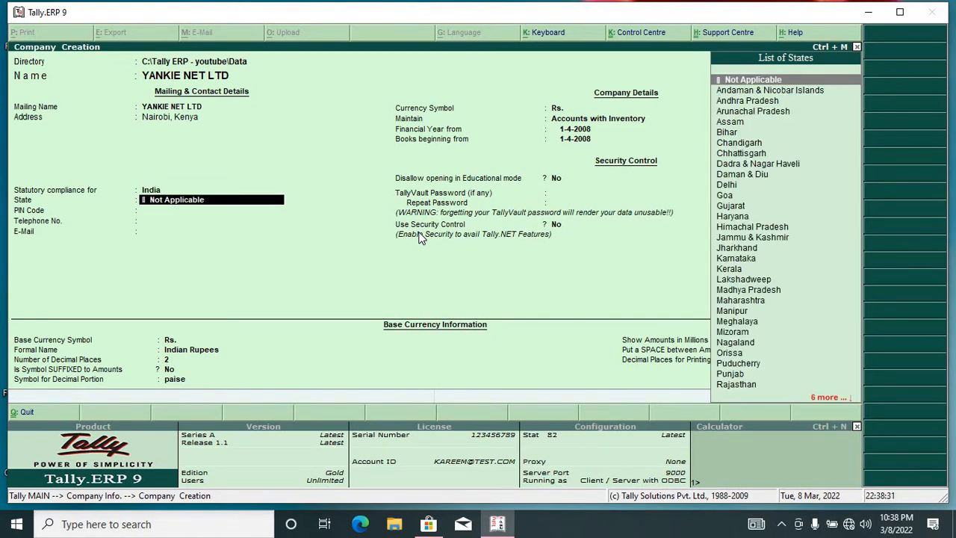
key(Return)
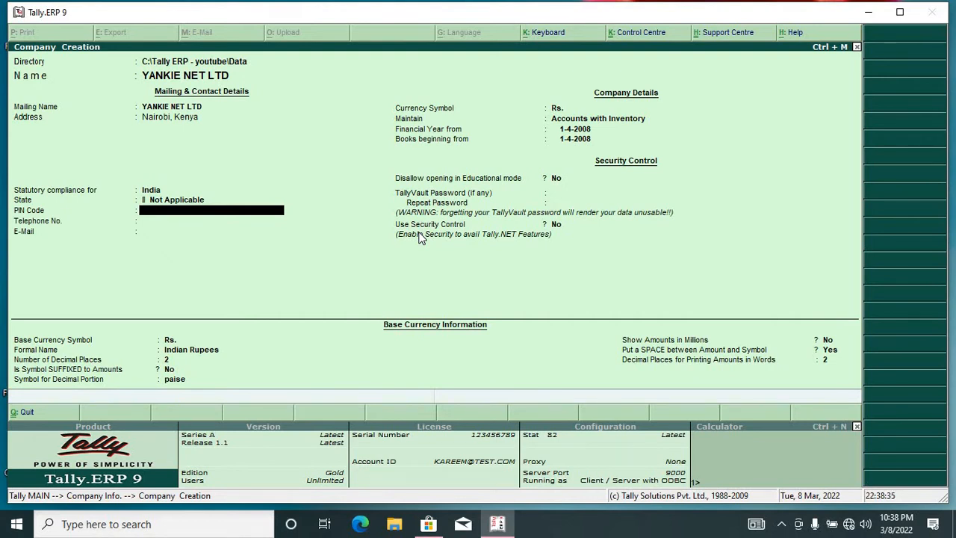
key(Return)
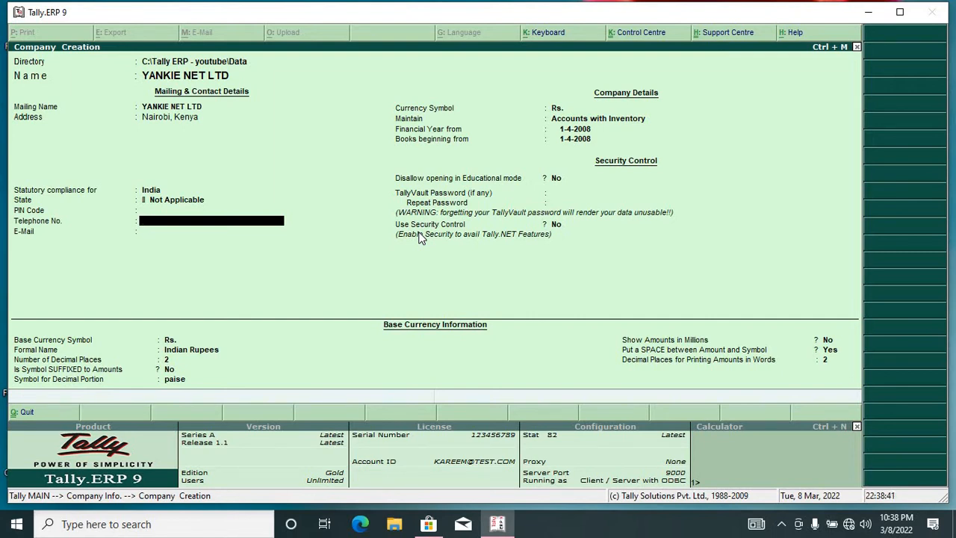
key(BackSpace)
key(BackSpace)
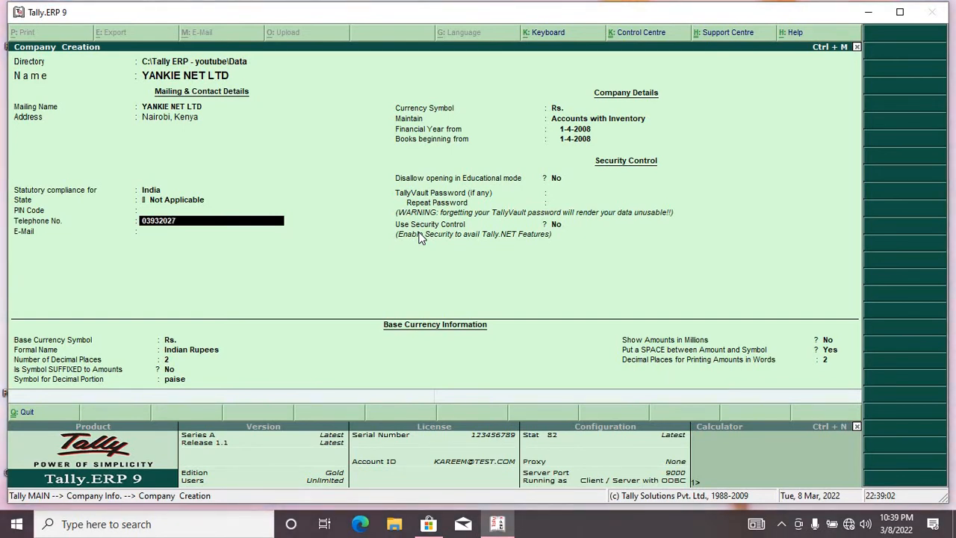
key(Return)
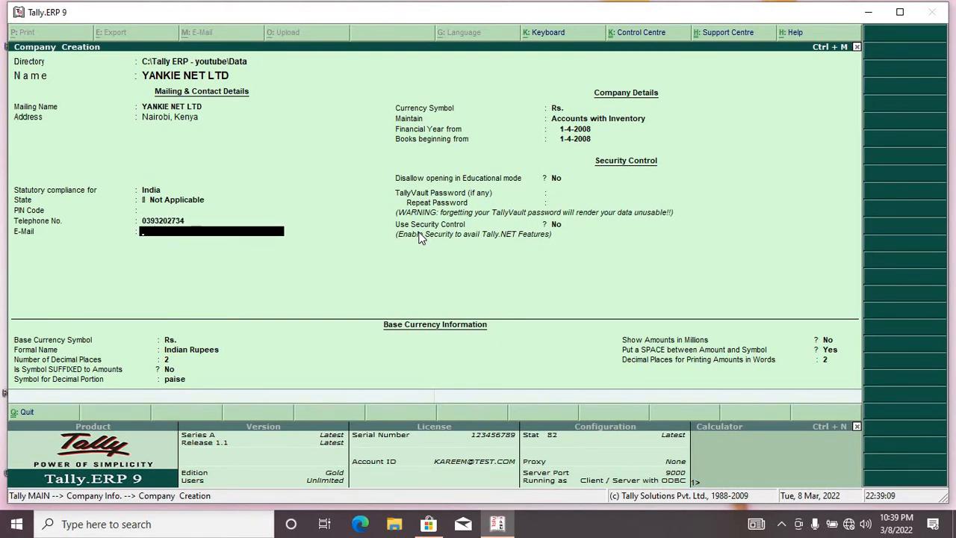
Step: Enter the company's sales e-mail address
text(yankiene)
key(BackSpace)
key(BackSpace)
key(BackSpace)
key(BackSpace)
key(BackSpace)
key(BackSpace)
key(BackSpace)
key(BackSpace)
key(BackSpace)
key(BackSpace)
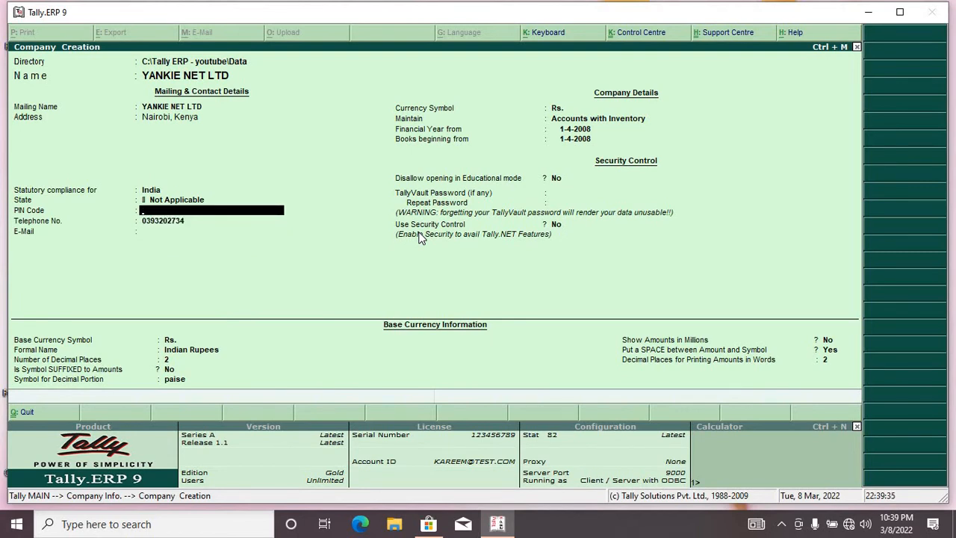
key(Return)
key(Return)
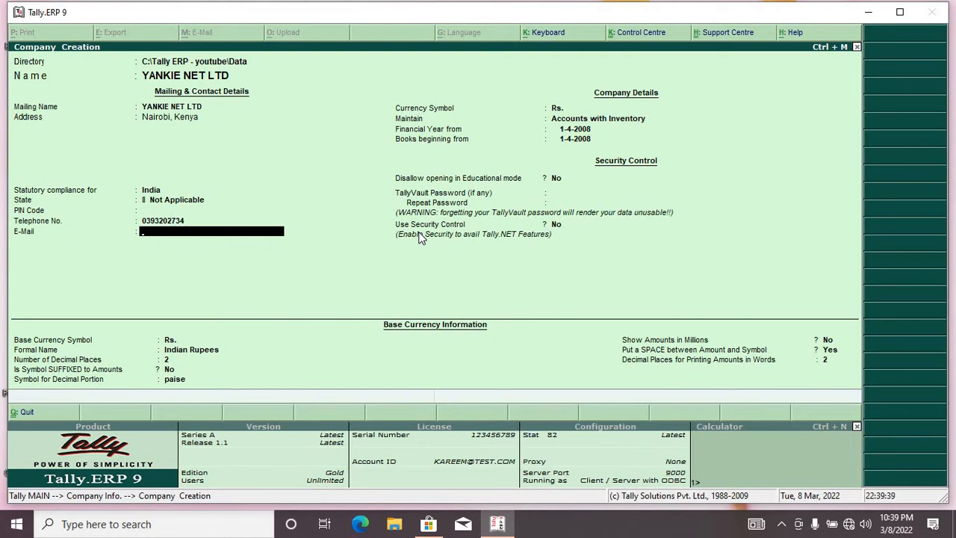
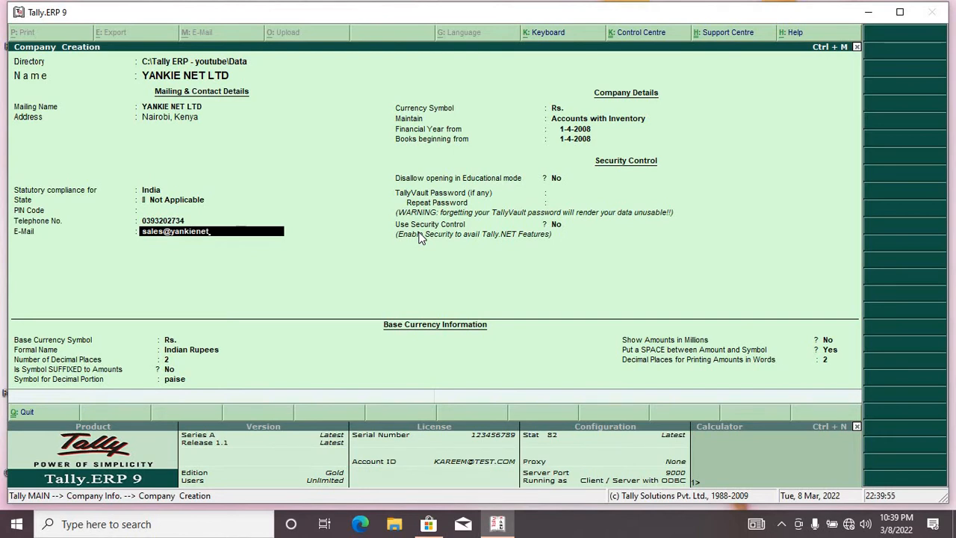
key(Return)
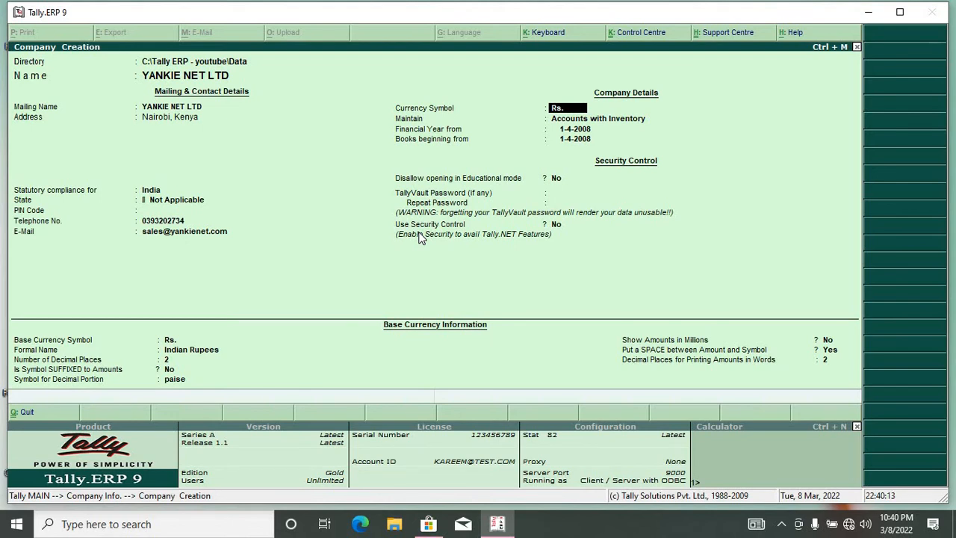
Step: Set the currency symbol to KSH and maintain Accounts with Inventory
text(KSH)
key(Return)
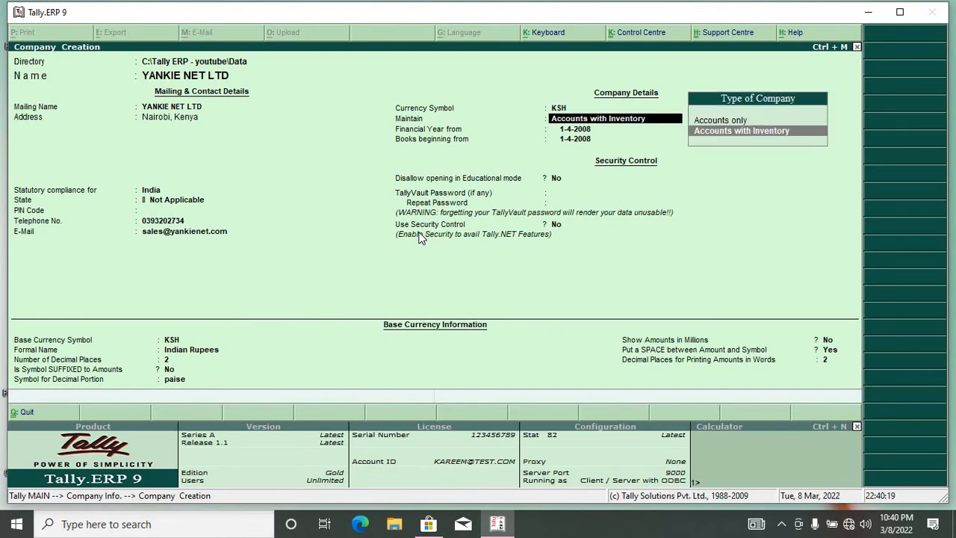
key(Return)
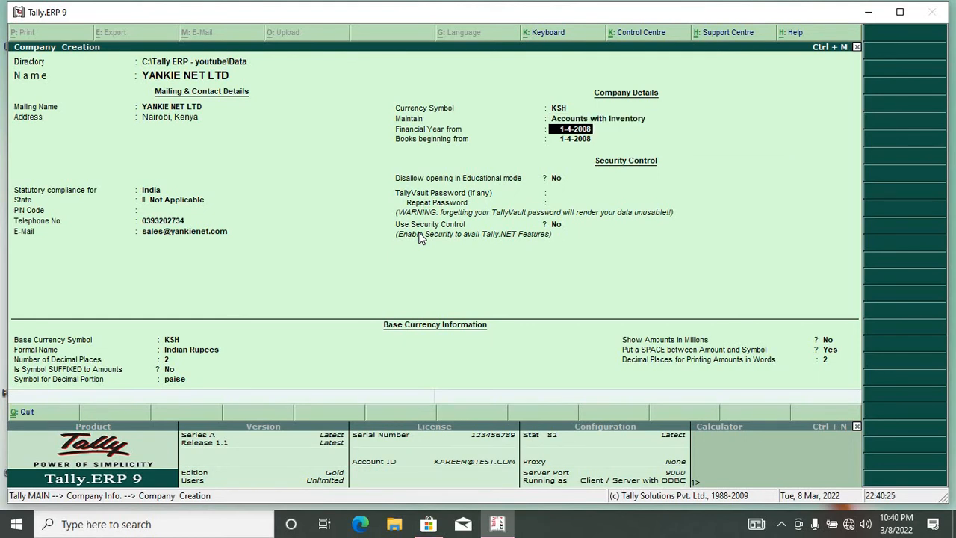
Step: Start the financial year and books on 1-1-2022, with no TallyVault password or security control
text(1-1-)
text(2022)
key(Return)
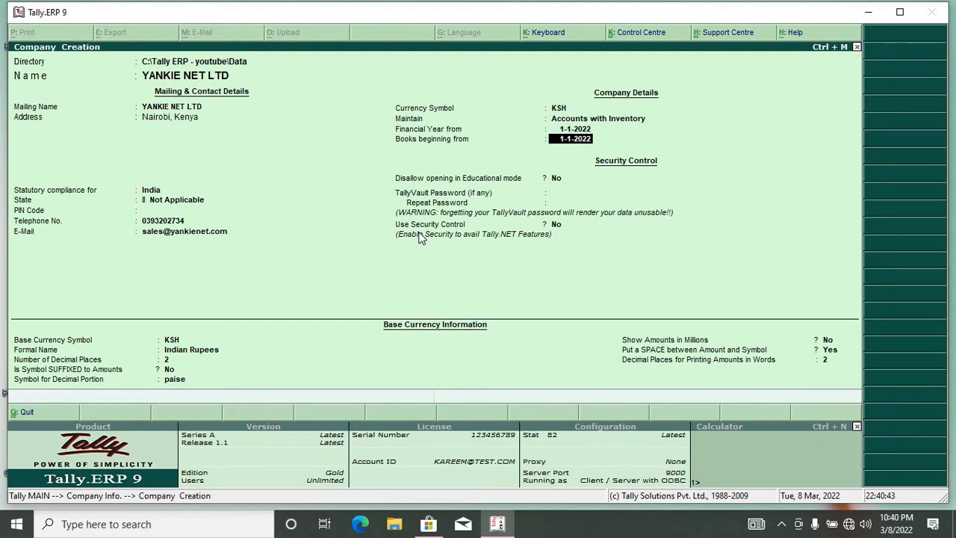
key(Return)
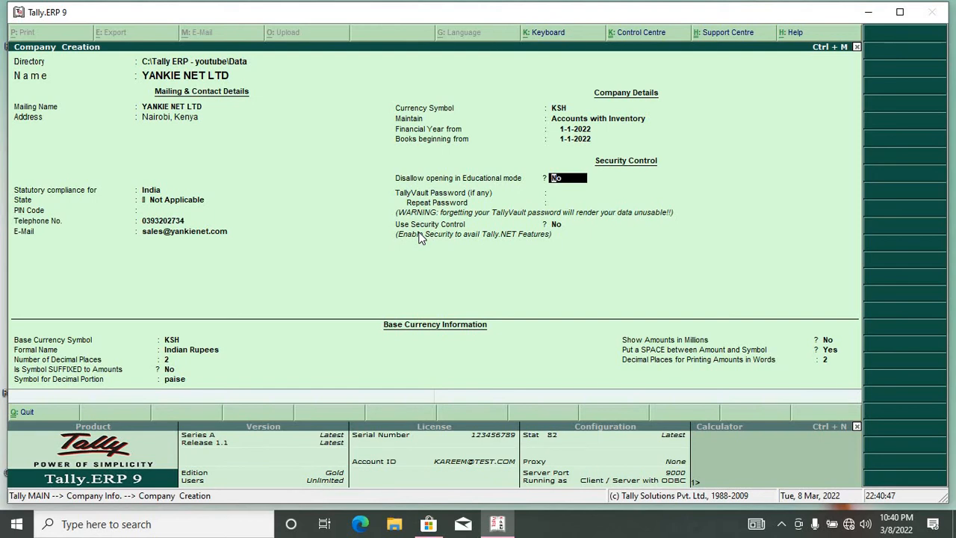
key(Return)
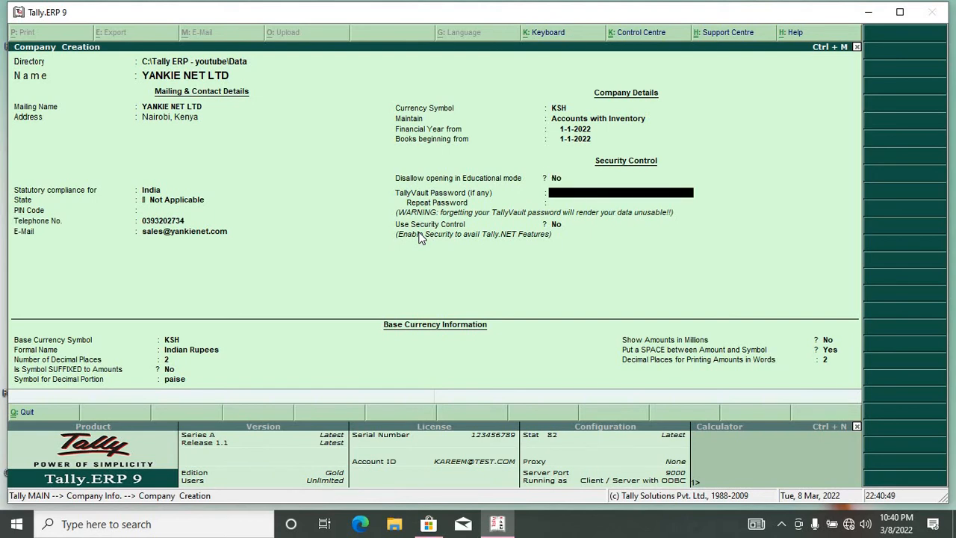
key(Return)
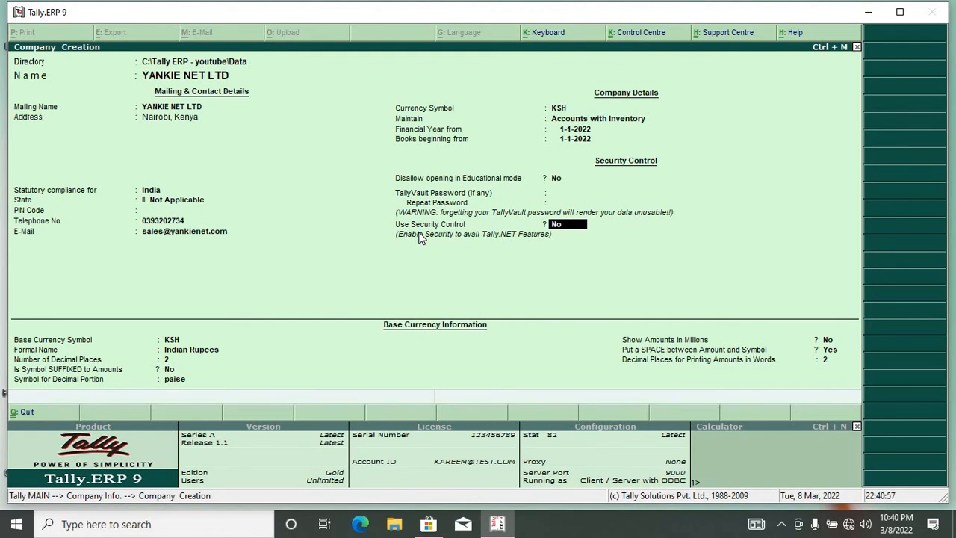
key(Return)
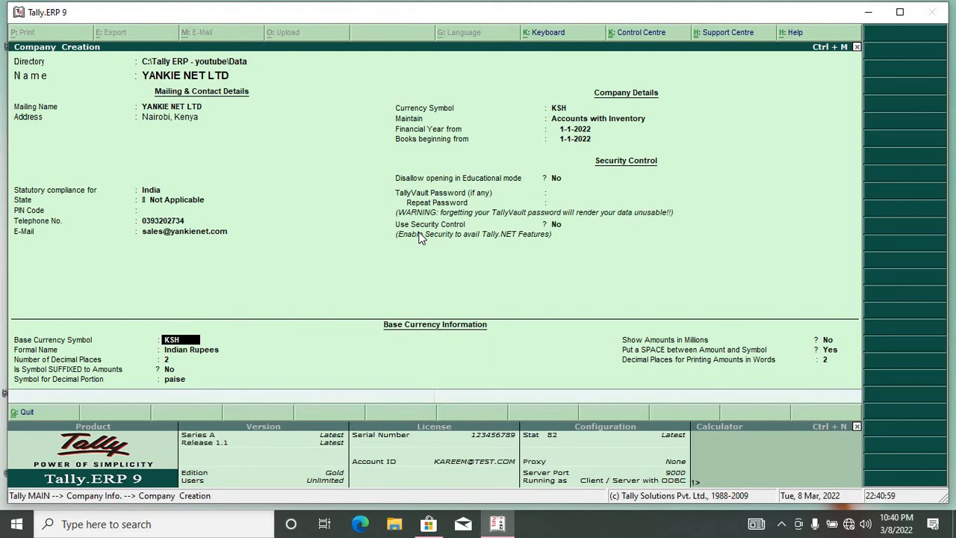
Step: Give the KSH base currency the formal name Kenyan Shilings, keeping 2 decimal places and other defaults
key(Return)
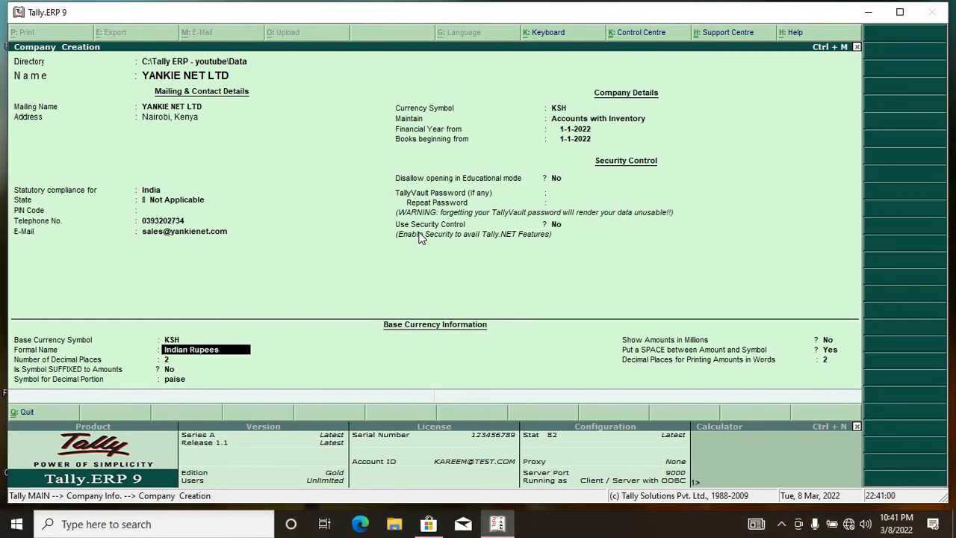
text(Kenyan Shilings)
key(Return)
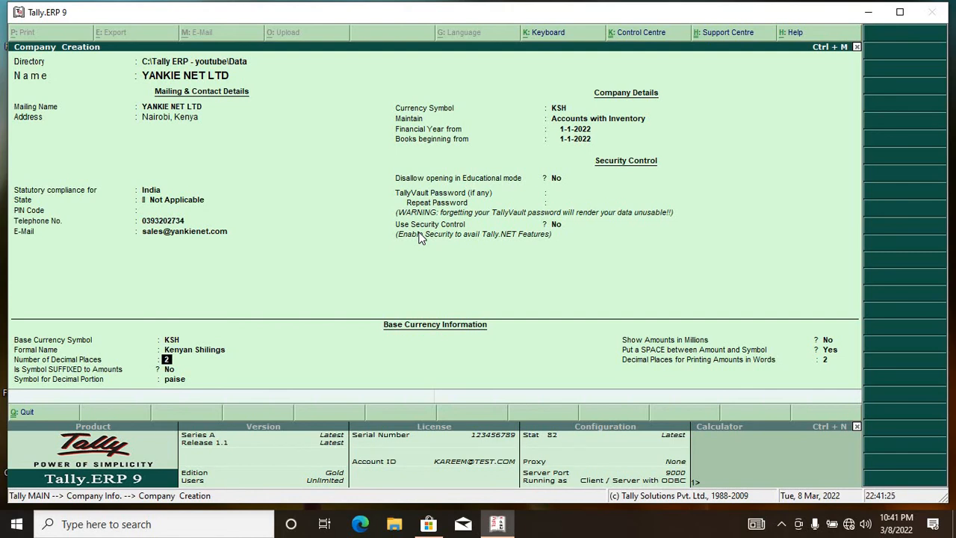
key(Return)
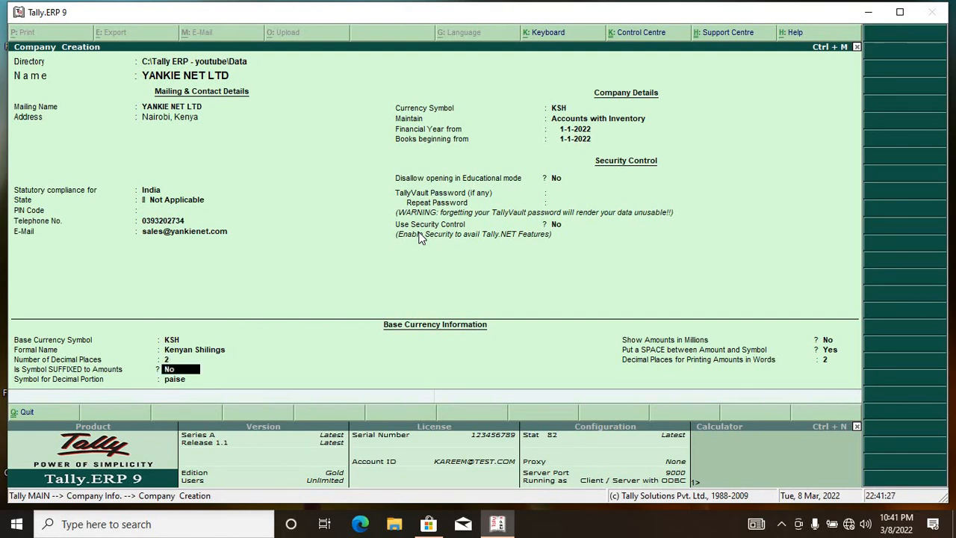
key(Return)
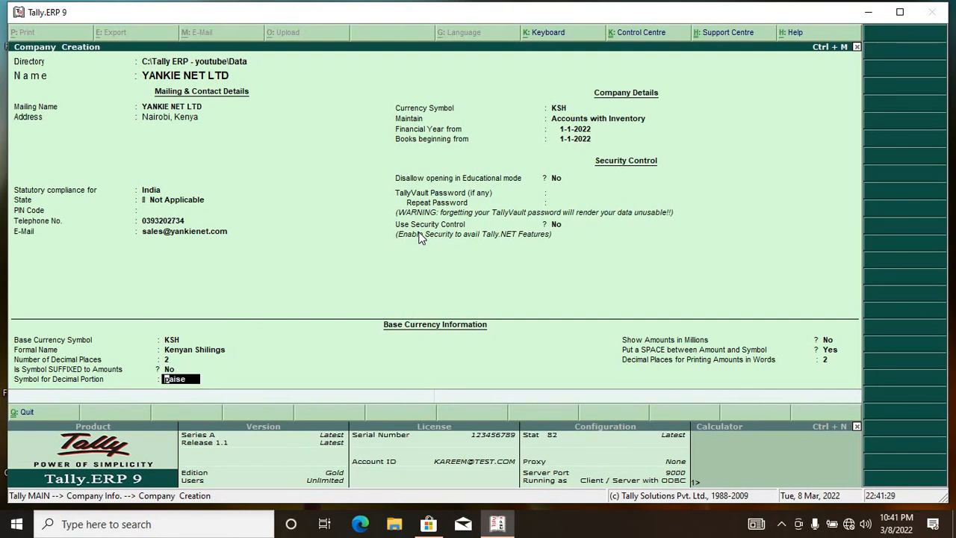
key(Return)
key(Return)
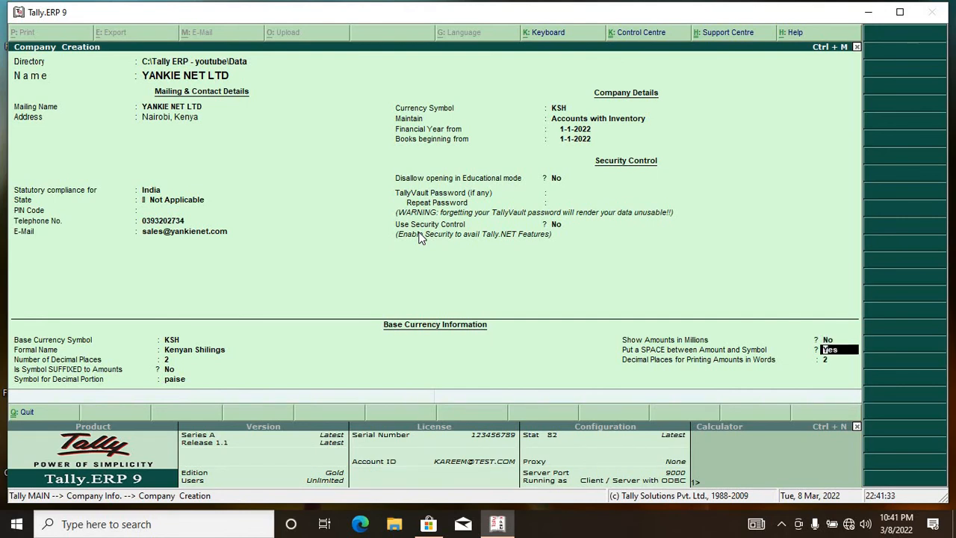
key(Return)
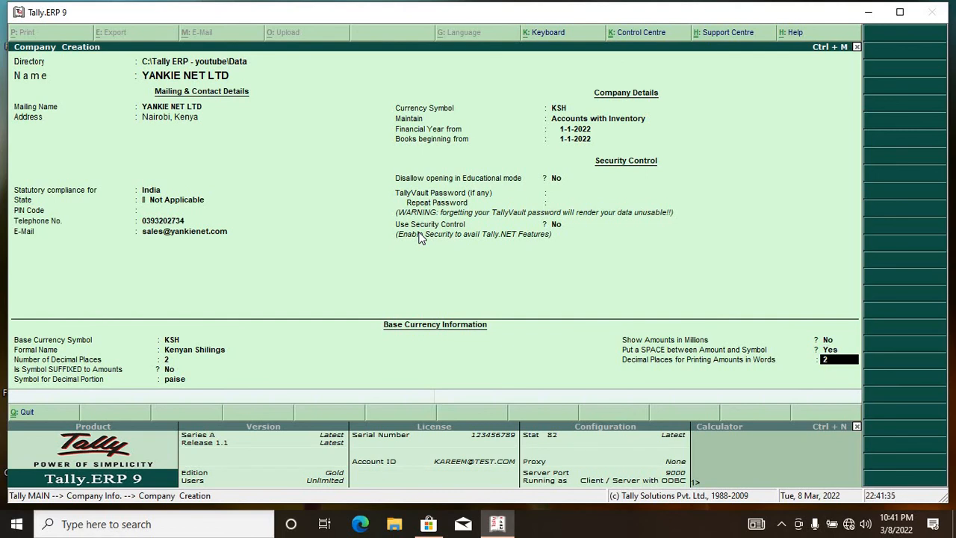
key(Return)
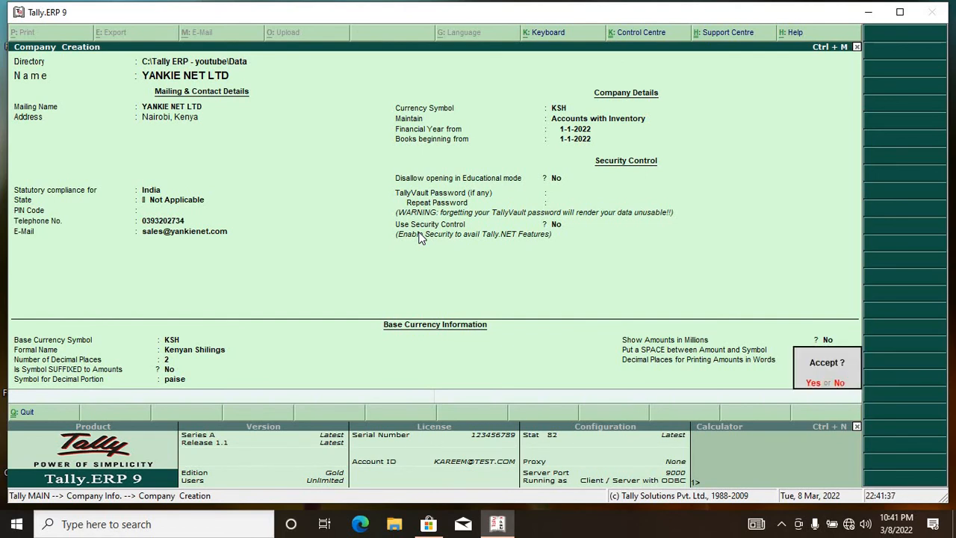
Step: Accept the YANKIE NET LTD company, view its empty Balance Sheet, then minimize Tally and open New Text Document
key(Return)
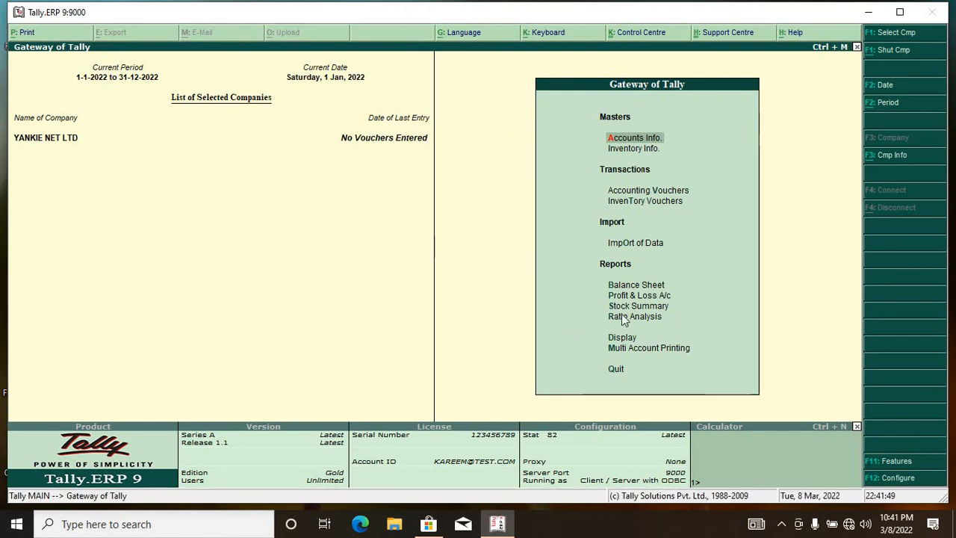
click(639, 286)
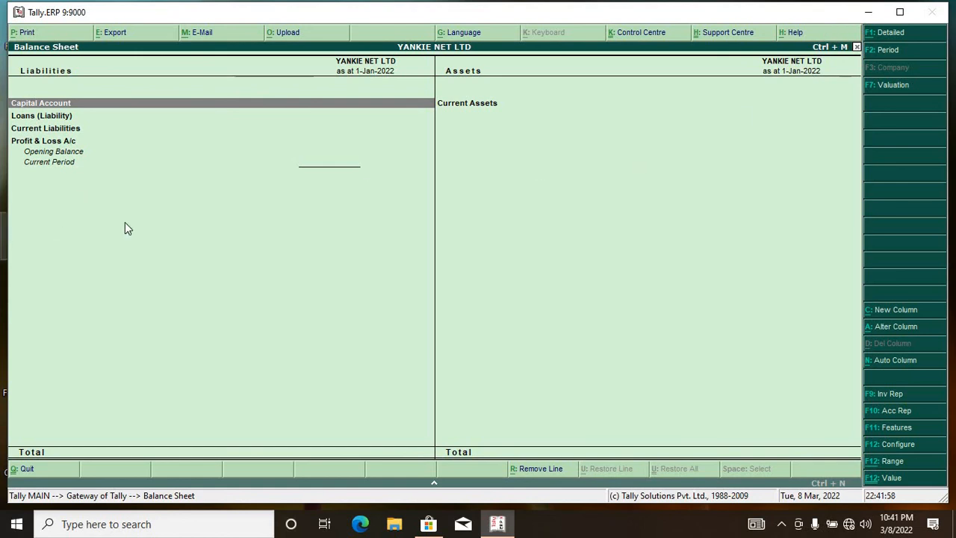
click(869, 12)
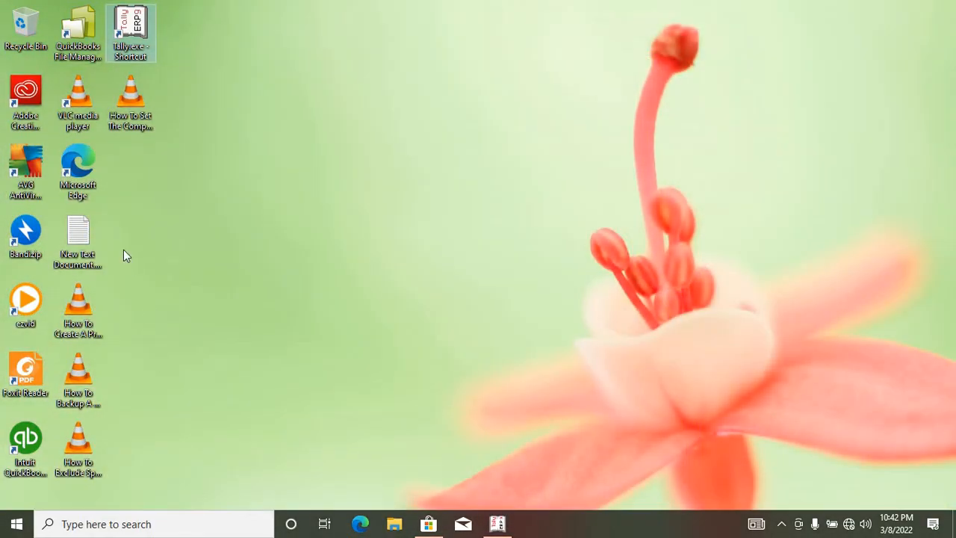
double_click(88, 238)
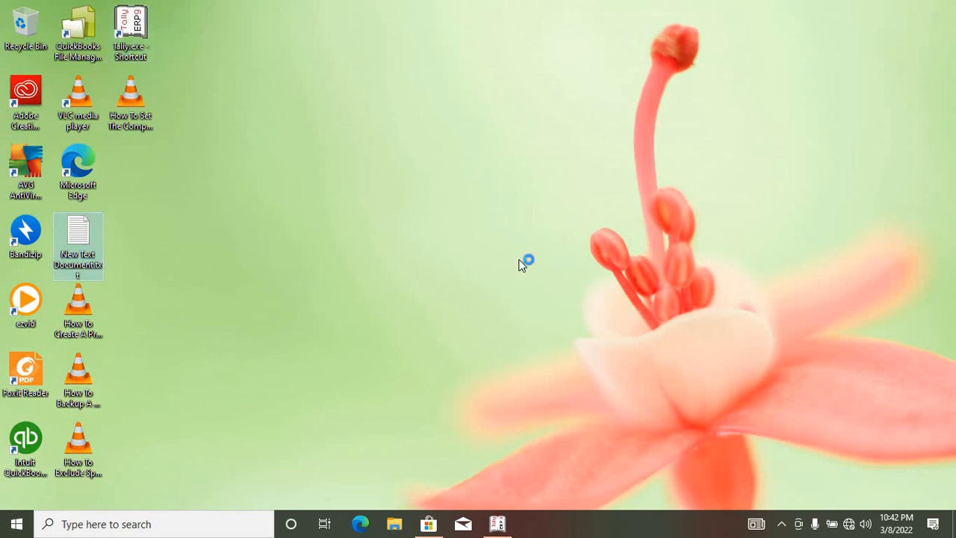